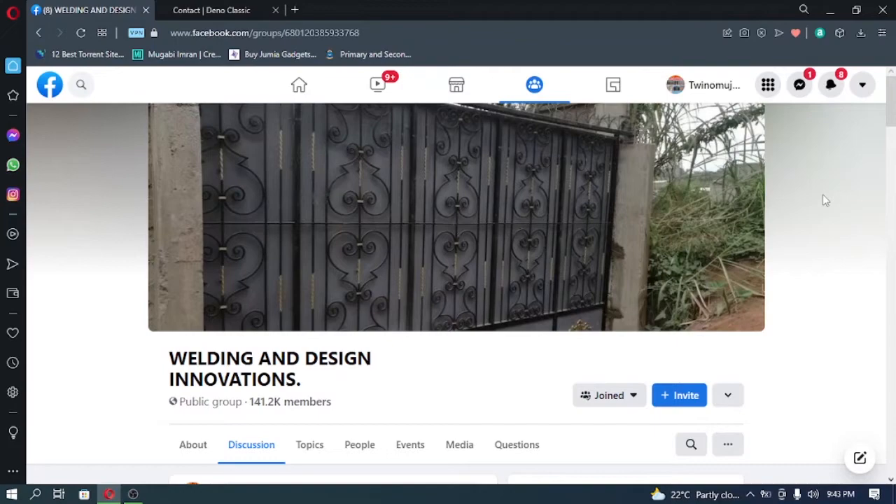
Step: Look through the WELDING AND DESIGN INNOVATIONS group's discussion page, from its cover and description to the posts and comments
scroll(824, 200, "down", 5)
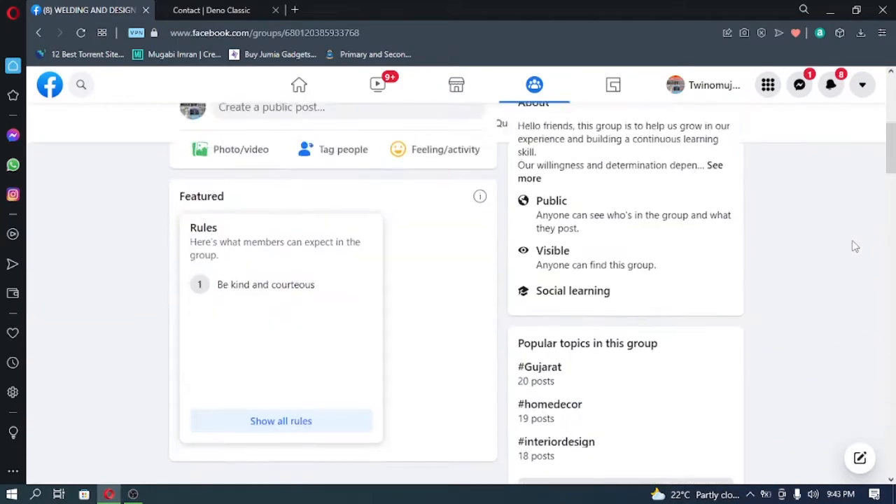
scroll(854, 235, "up", 5)
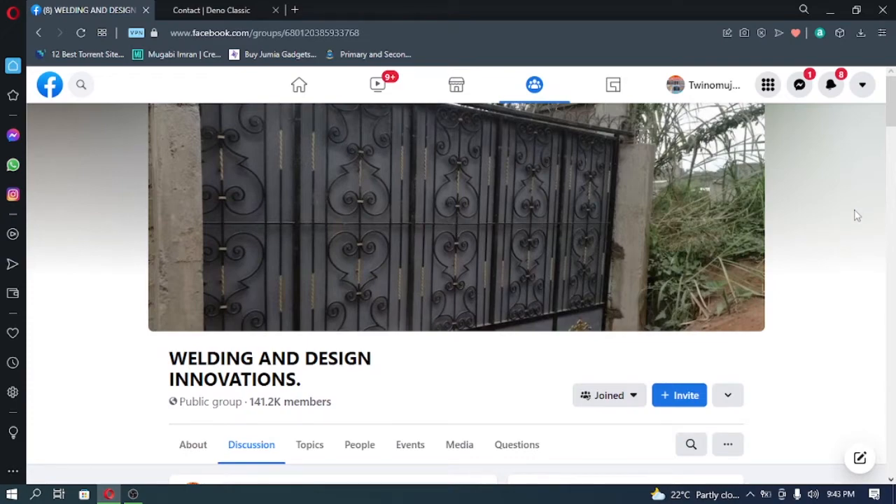
scroll(856, 216, "down", 3)
scroll(361, 274, "down", 2)
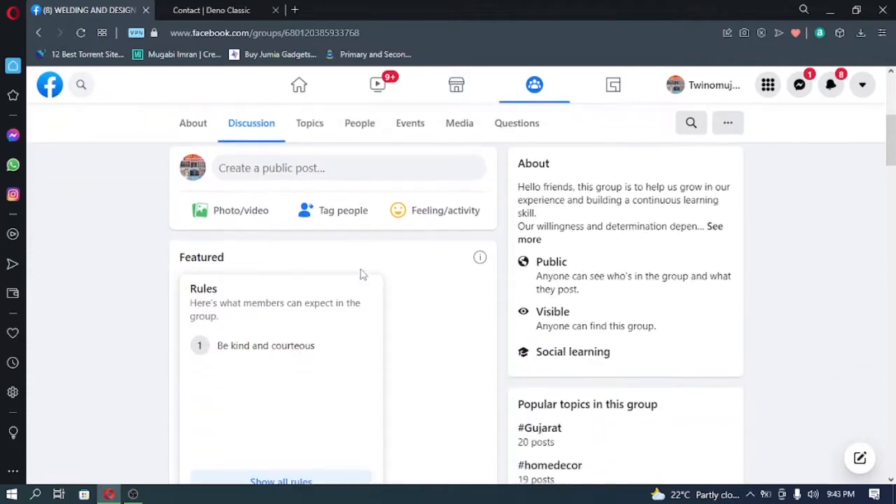
scroll(441, 271, "down", 10)
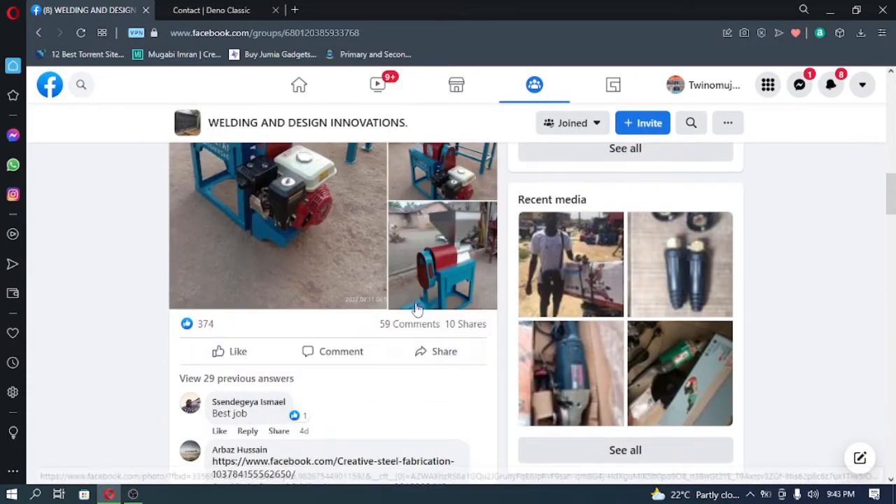
scroll(399, 368, "down", 3)
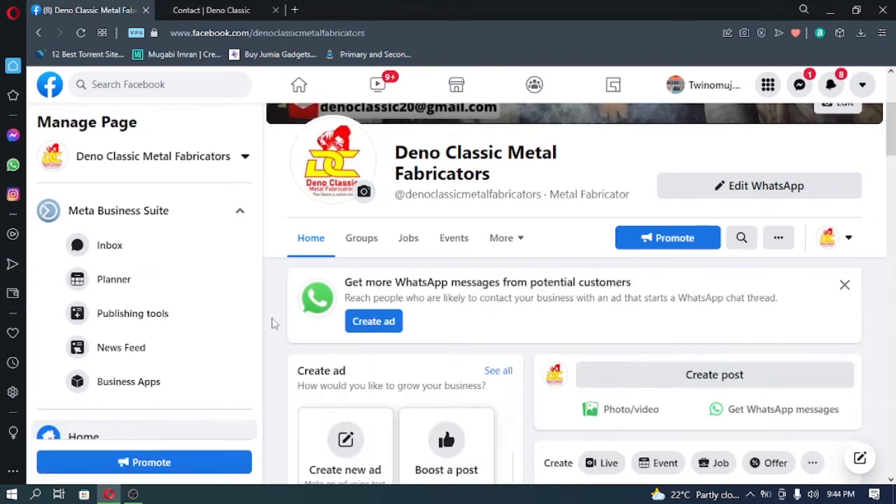
Step: Open Meta Business Suite for the Deno Classic Metal Fabricators page
scroll(276, 326, "down", 4)
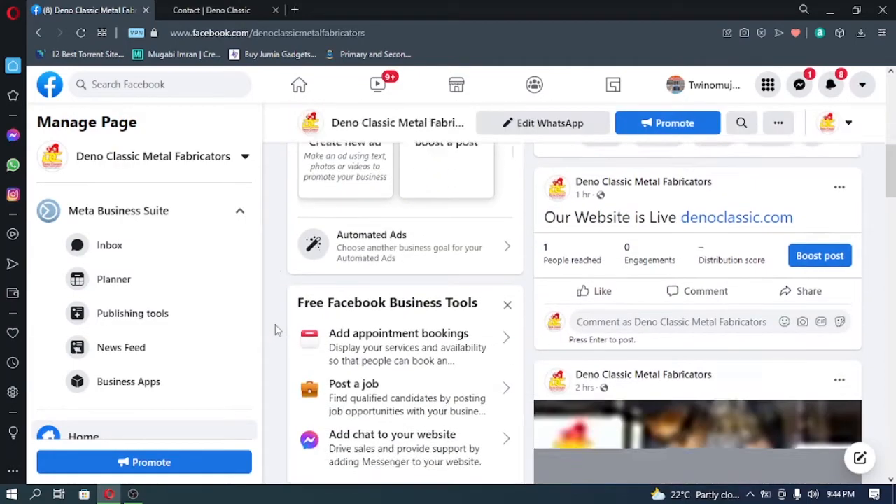
scroll(275, 328, "up", 5)
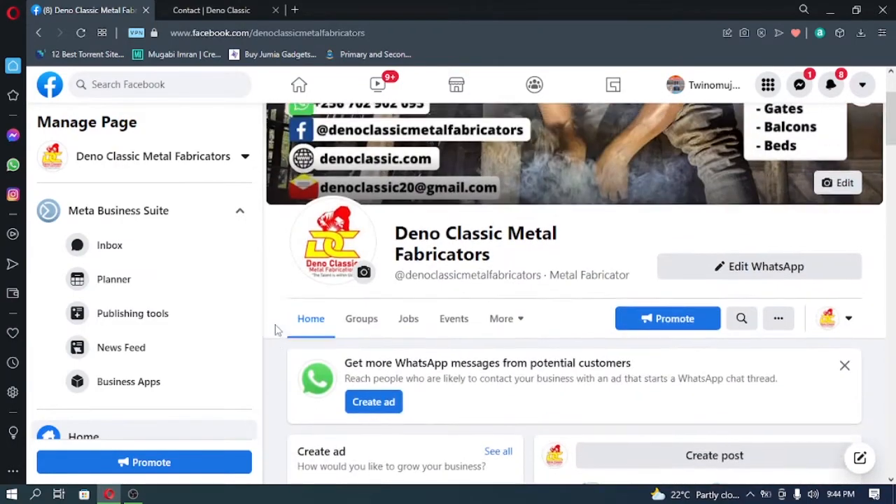
scroll(277, 330, "up", 1)
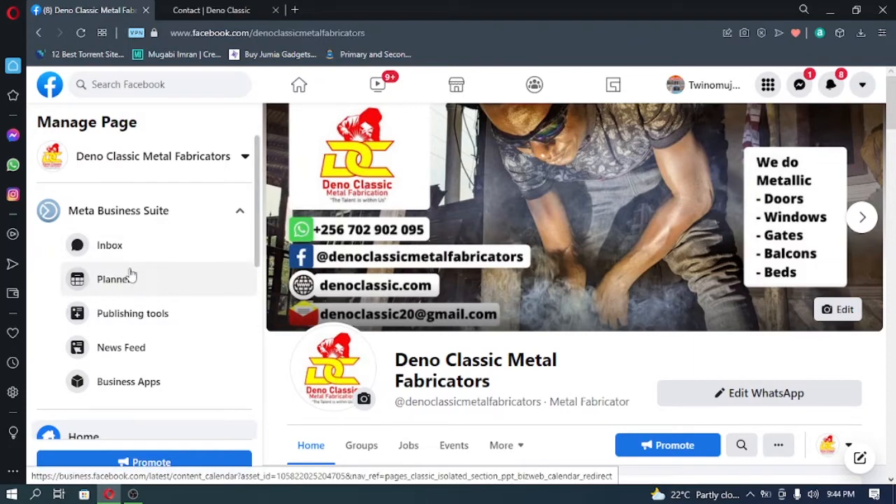
left_click(236, 213)
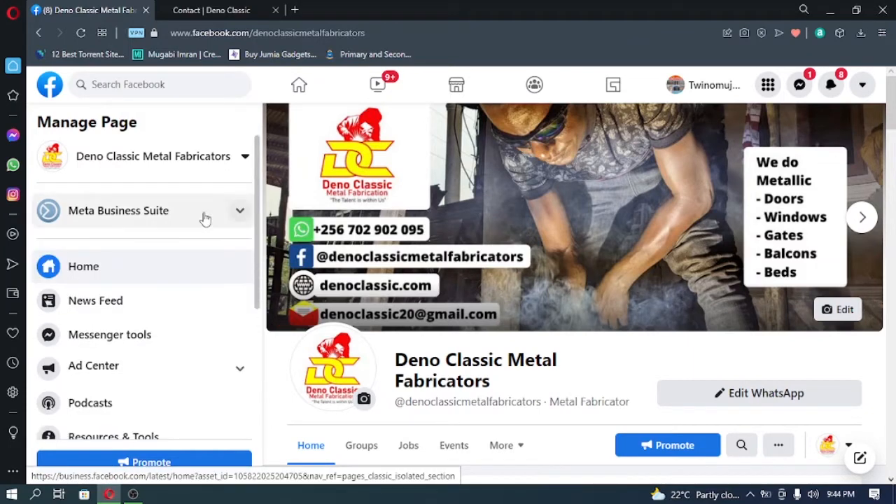
left_click(180, 219)
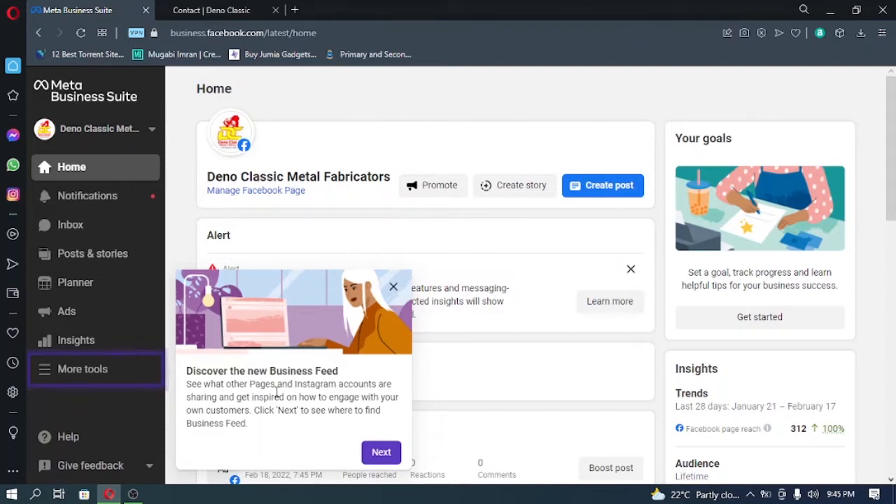
Step: Go through the Business Feed introduction among the additional tools and dismiss it
left_click(380, 452)
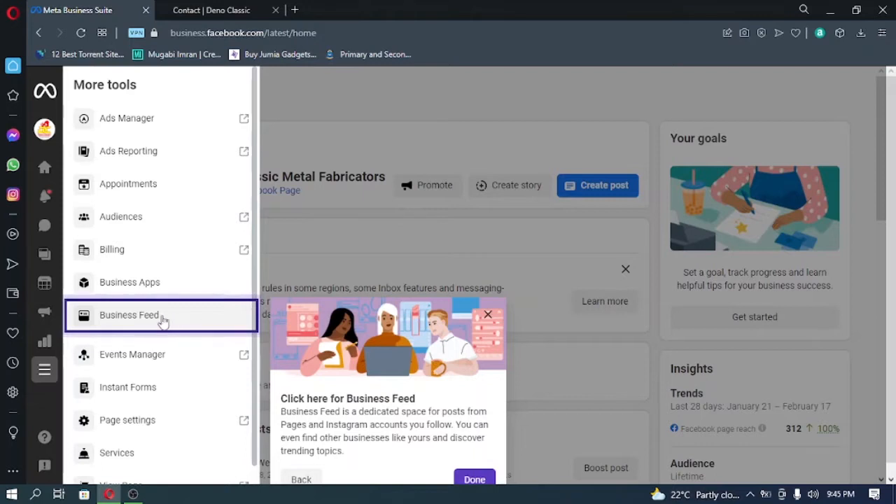
mouse_move(47, 378)
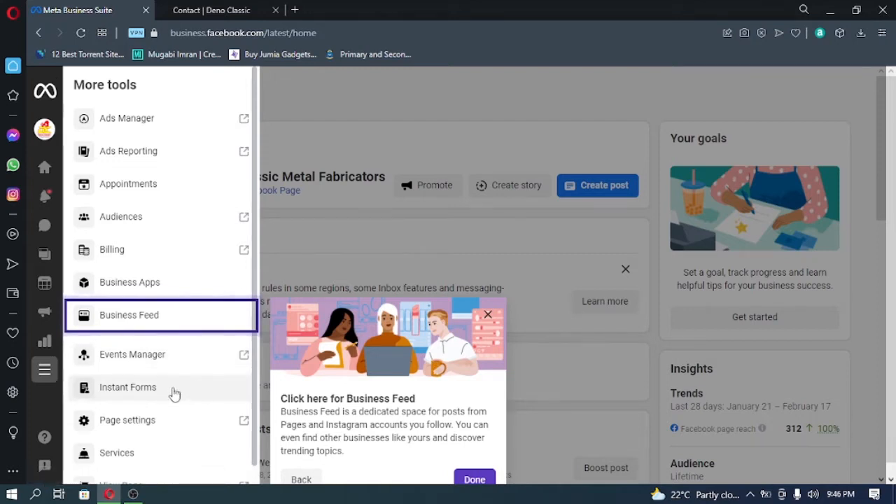
scroll(213, 438, "down", 1)
left_click(186, 277)
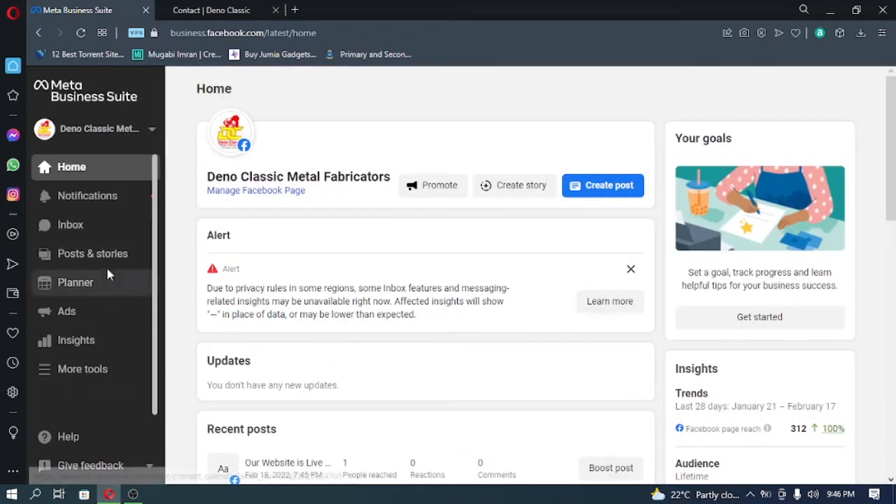
Step: Open the Planner, display February 2022 in month view, and examine the posts around February 18 and 19
left_click(99, 297)
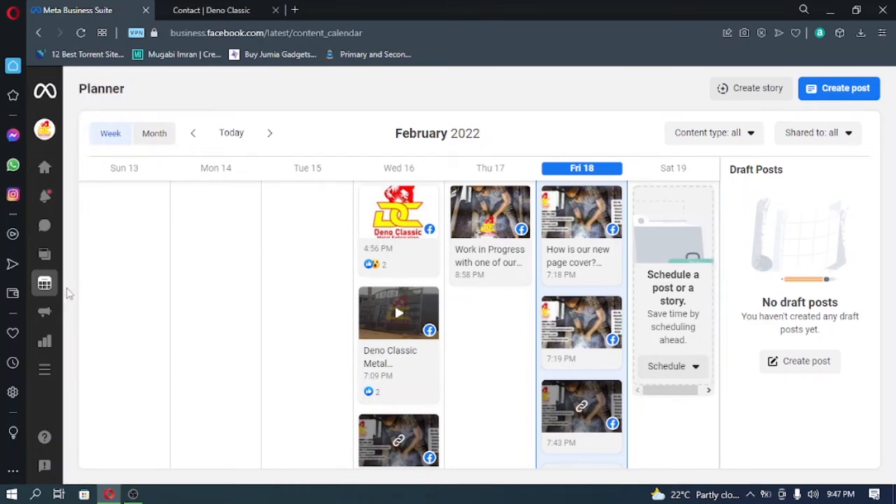
mouse_move(63, 294)
left_click(150, 136)
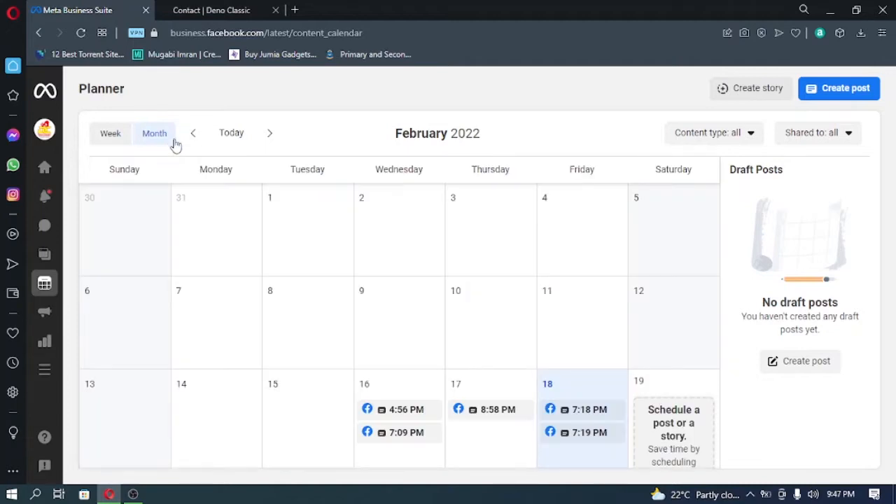
scroll(621, 319, "down", 3)
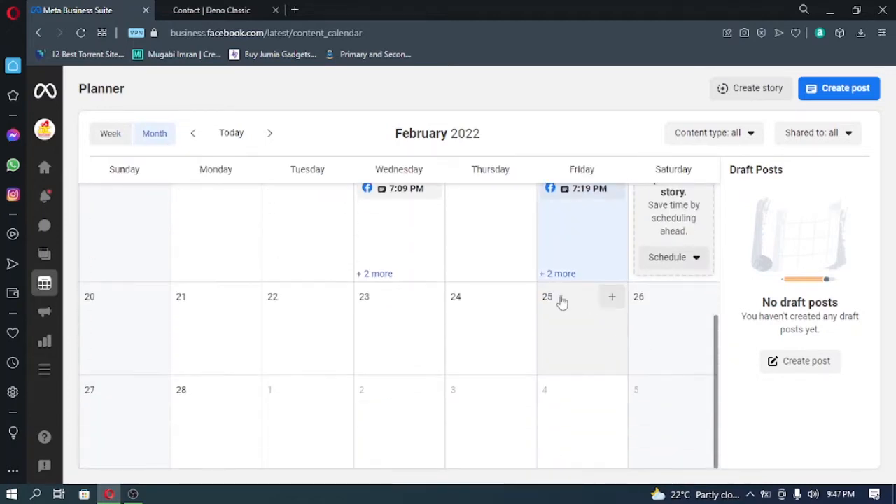
scroll(450, 300, "up", 2)
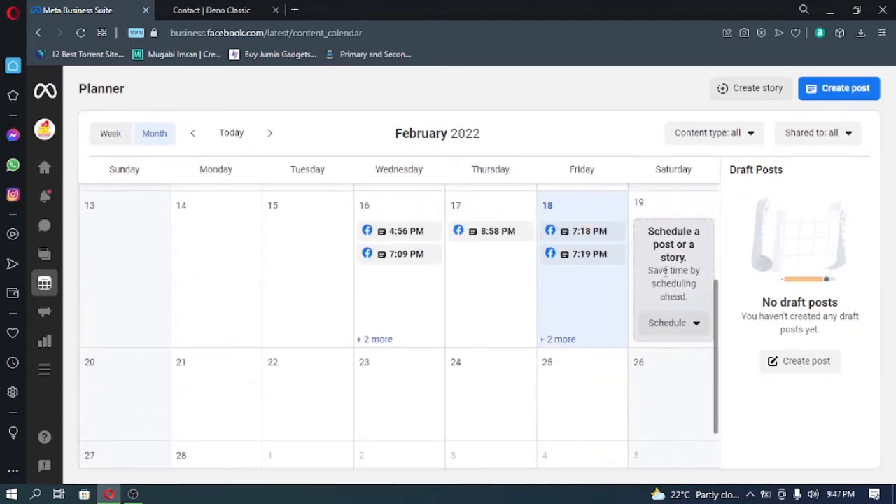
scroll(665, 273, "up", 2)
scroll(660, 320, "down", 1)
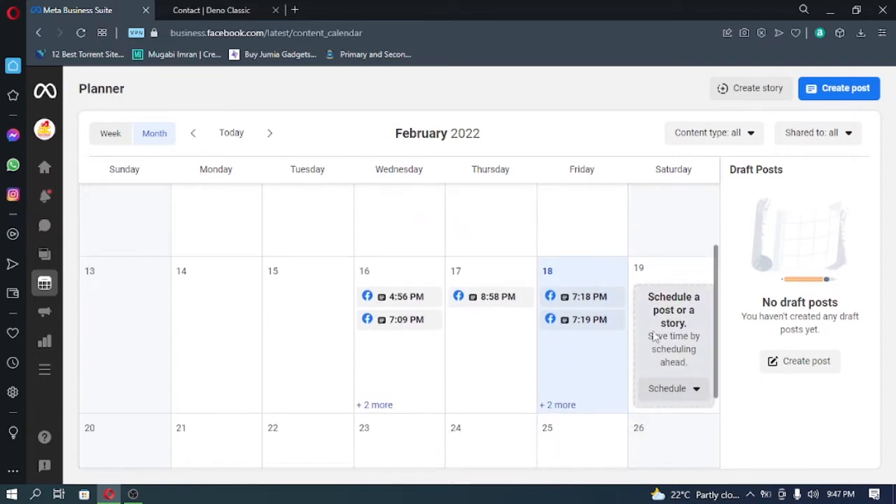
left_click(683, 393)
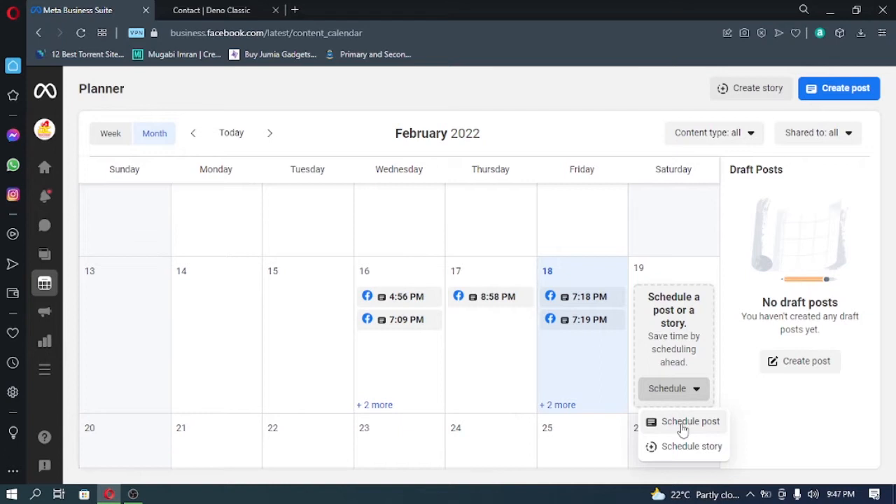
left_click(683, 424)
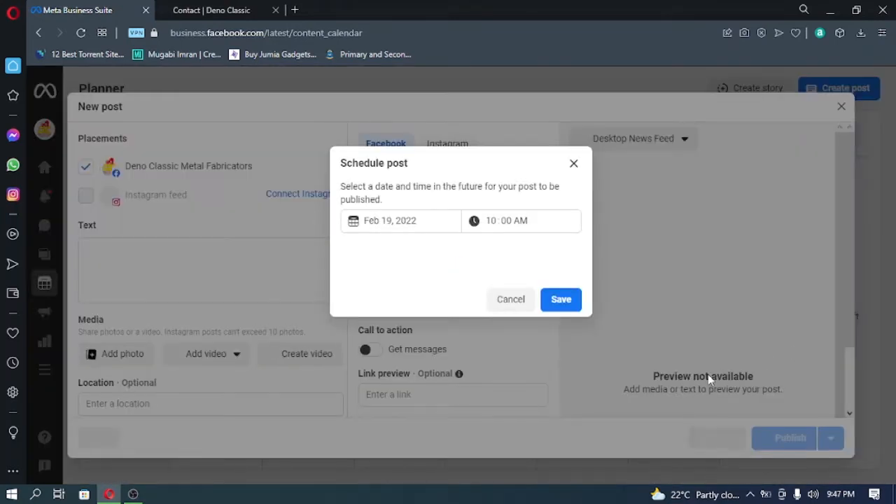
left_click(511, 299)
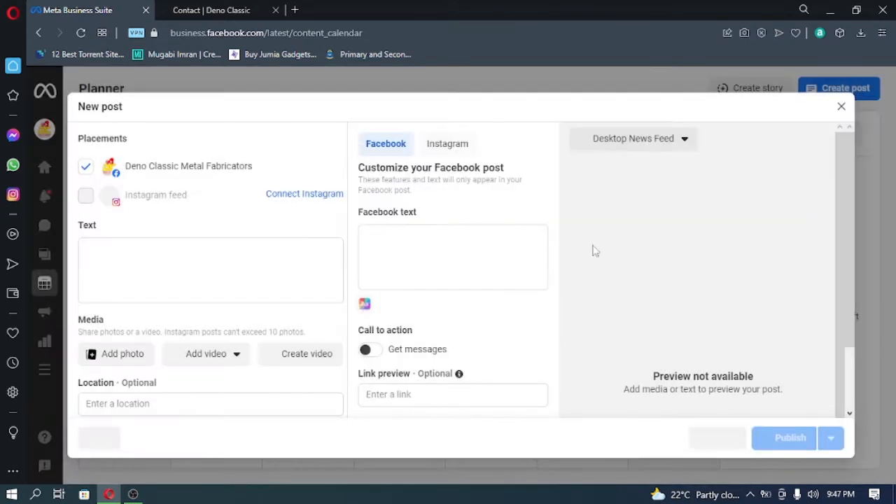
left_click(842, 108)
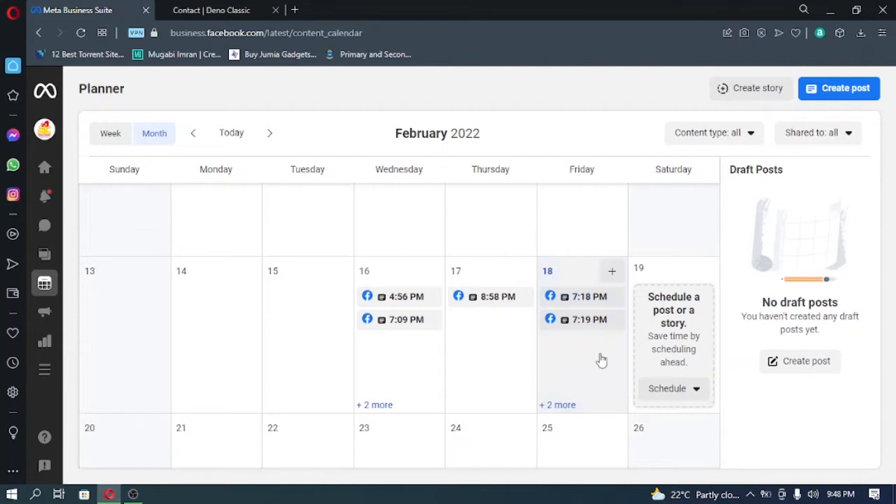
Step: Open the Instagram connection page from a new post for February 18, and close the empty post
left_click(611, 274)
left_click(613, 274)
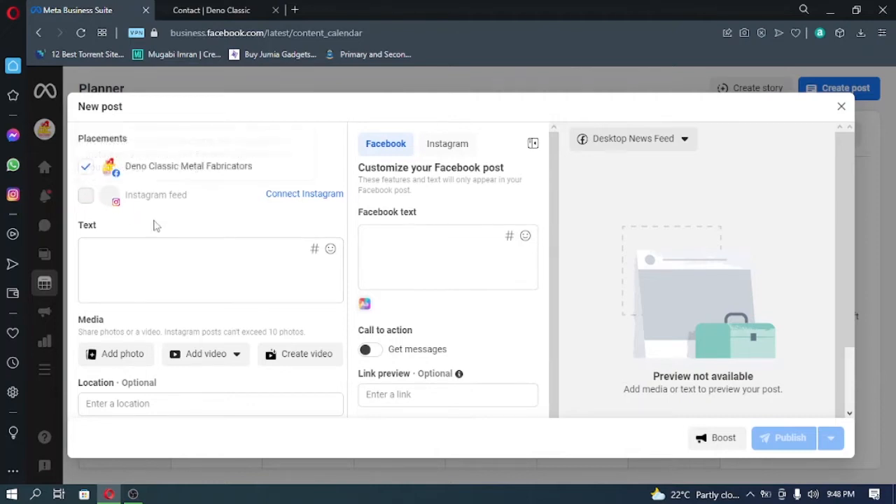
left_click(290, 199)
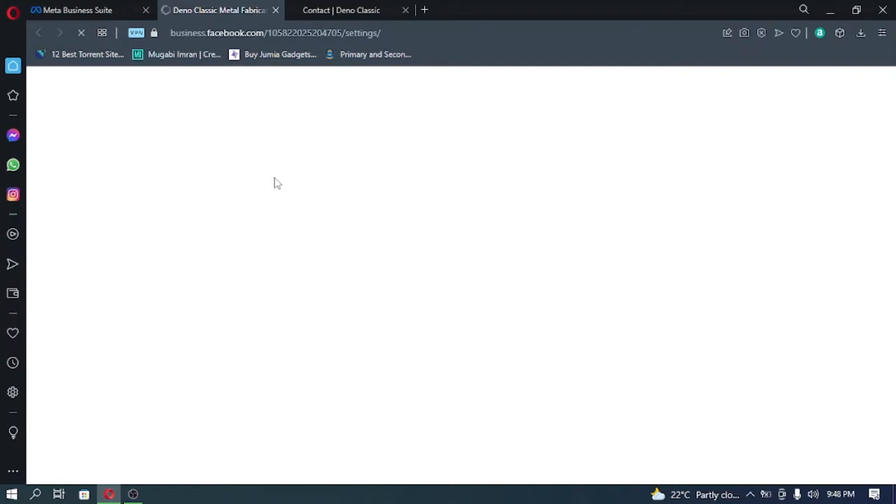
left_click(77, 8)
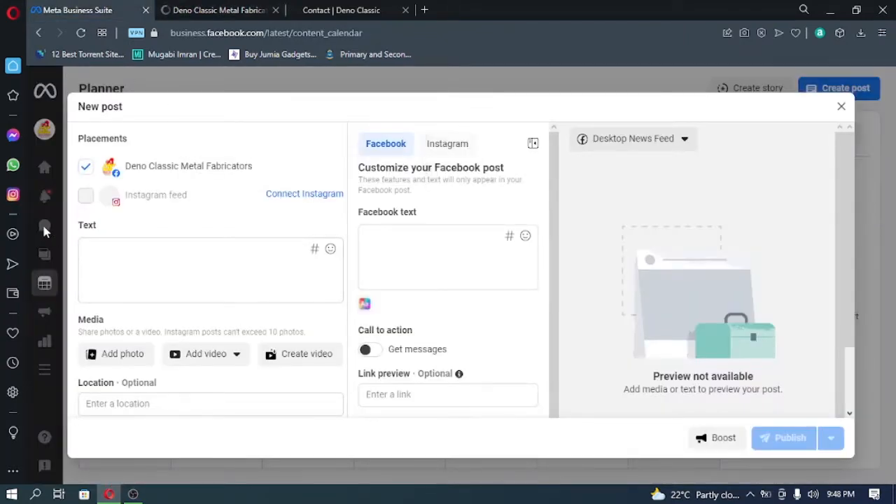
left_click(841, 109)
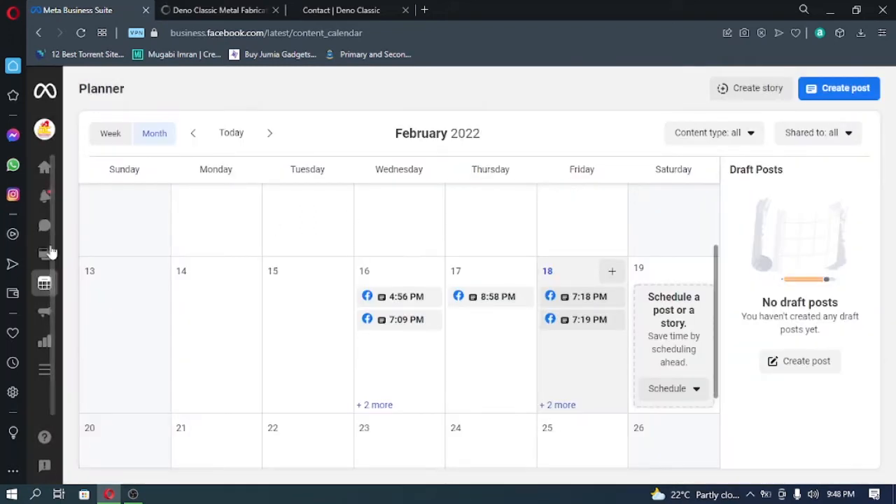
mouse_move(49, 242)
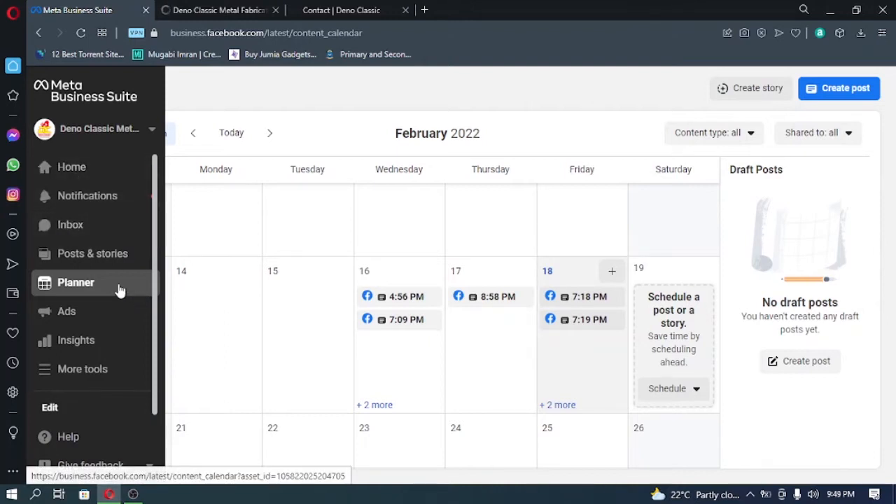
Step: Try to connect an Instagram account to the page with access to Instagram messages in Inbox allowed, going as far as the Instagram login
left_click(212, 11)
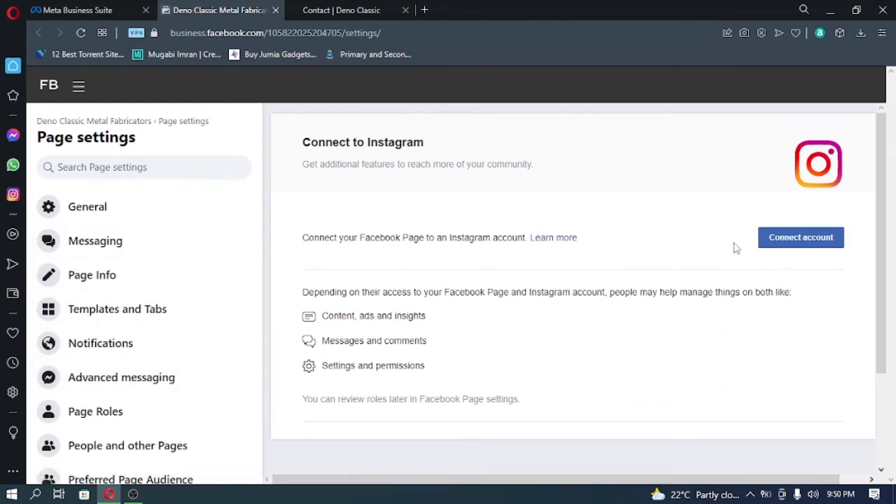
scroll(840, 301, "down", 2)
scroll(840, 301, "up", 2)
left_click(801, 237)
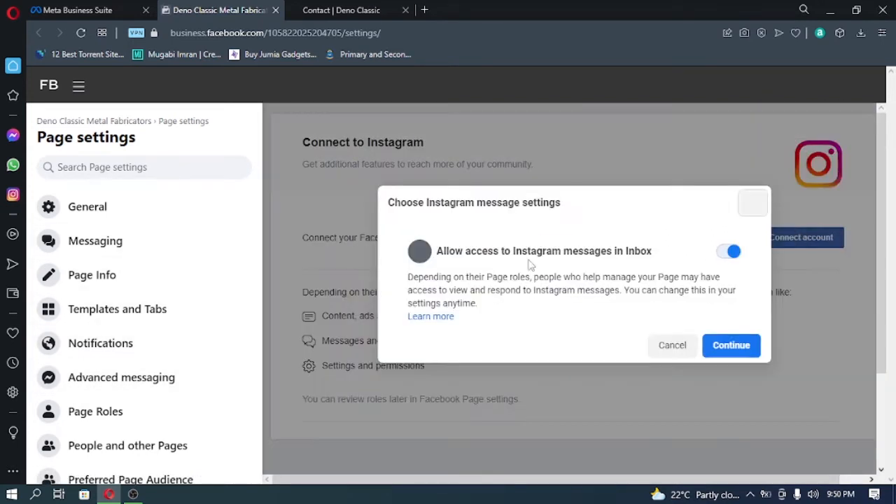
left_click(729, 343)
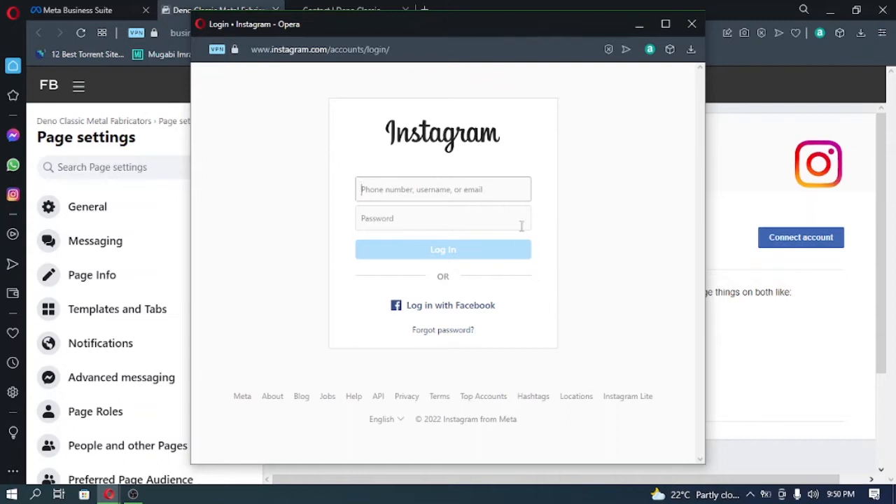
left_click(471, 204)
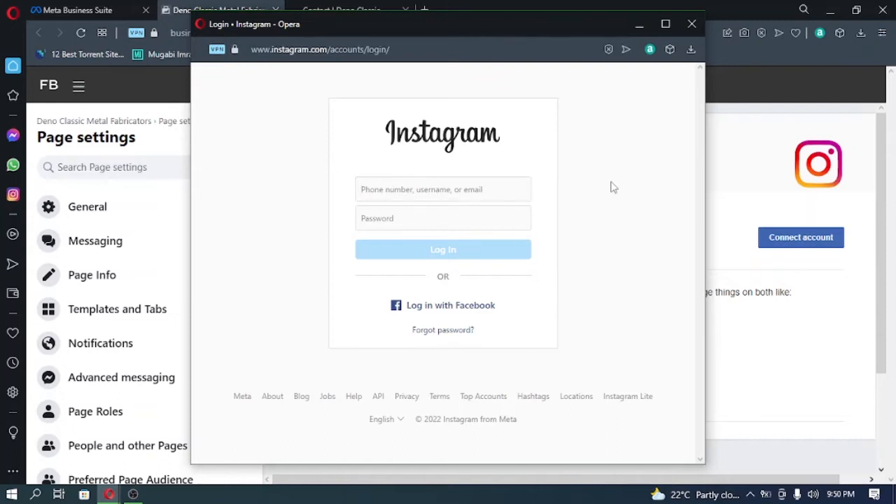
left_click(692, 24)
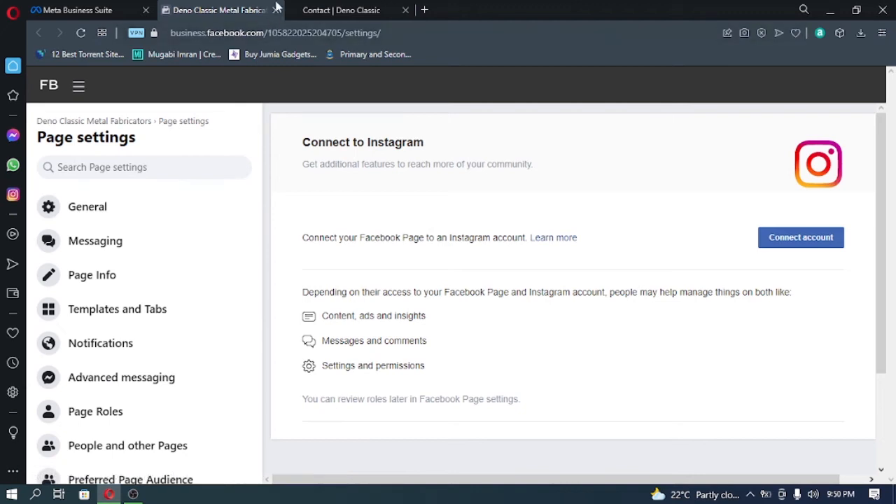
left_click(276, 10)
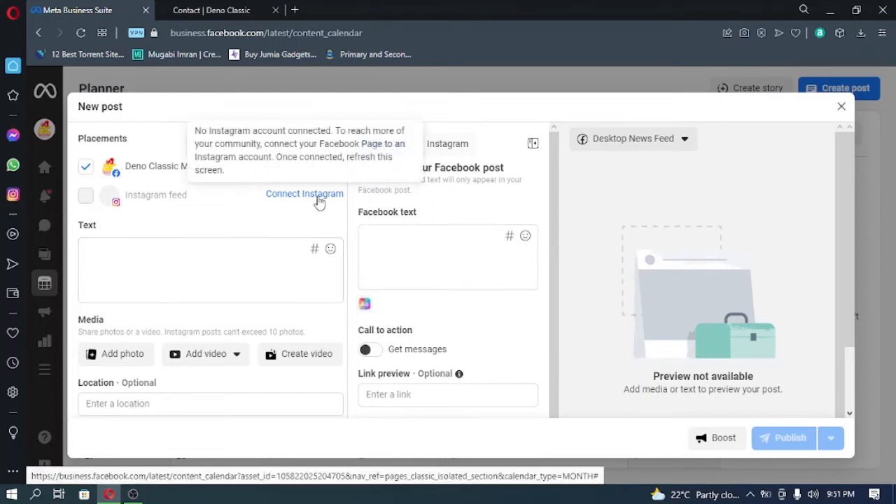
Step: Enter the new post's text presenting Deno Classic Metal Fabrication as a "Highly established mild steel and stainless steel fabrication company"
left_click(147, 278)
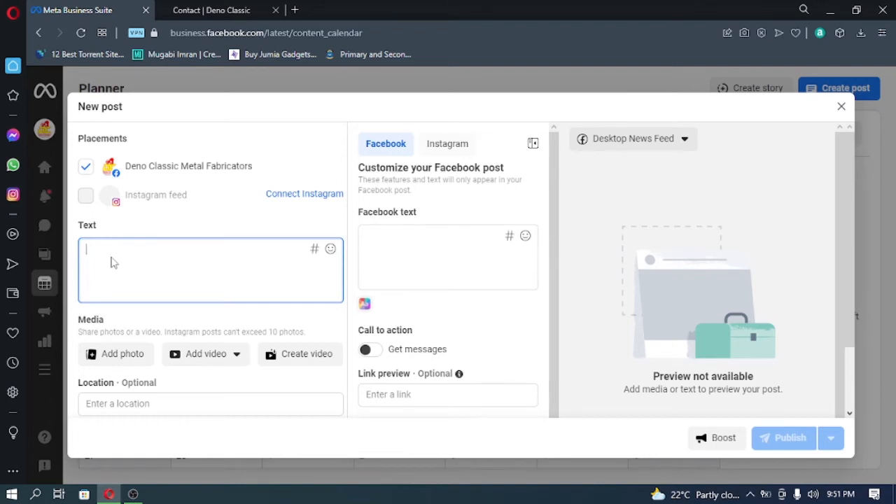
type("Deno Classic Metal Fabrication is a Highly established mild steel and stainless steel fabrication company.  Looking for Wild imaginations and endless ideas? Or an architectural focal point?  You are in the right place.  Let us work together on your next project. We have got all the equipment and labor for Quality and fast delivery.")
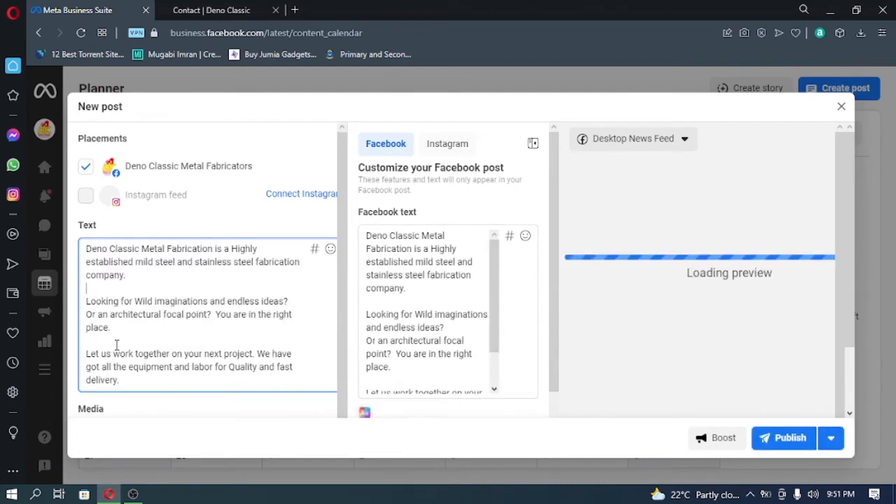
Step: Examine the post's options for uploading a video and for creating a video from an image, and return to the post
scroll(217, 314, "down", 1)
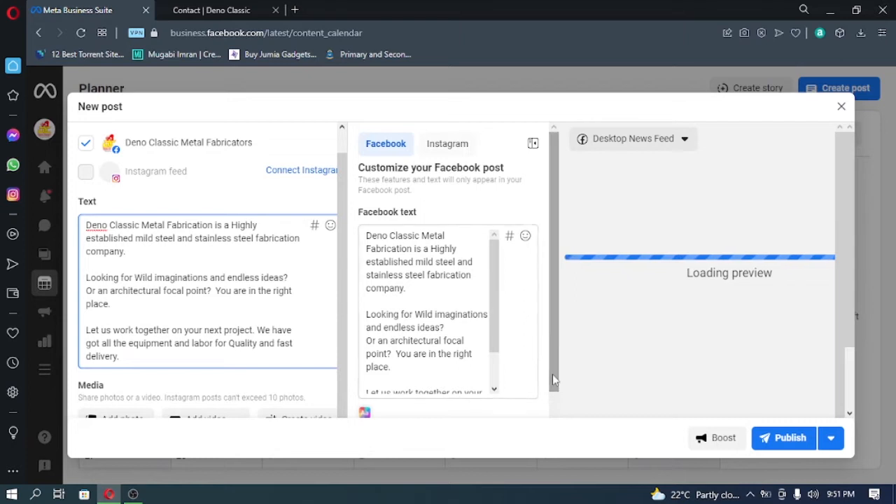
scroll(529, 381, "down", 2)
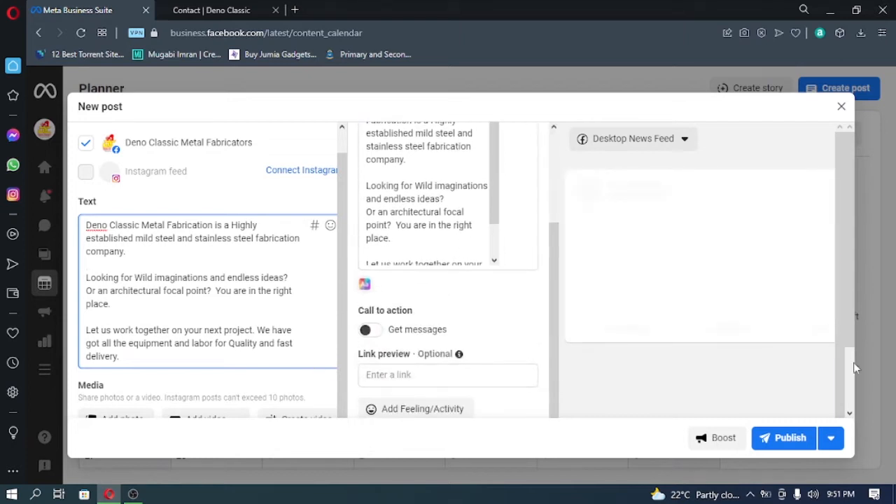
scroll(853, 367, "down", 1)
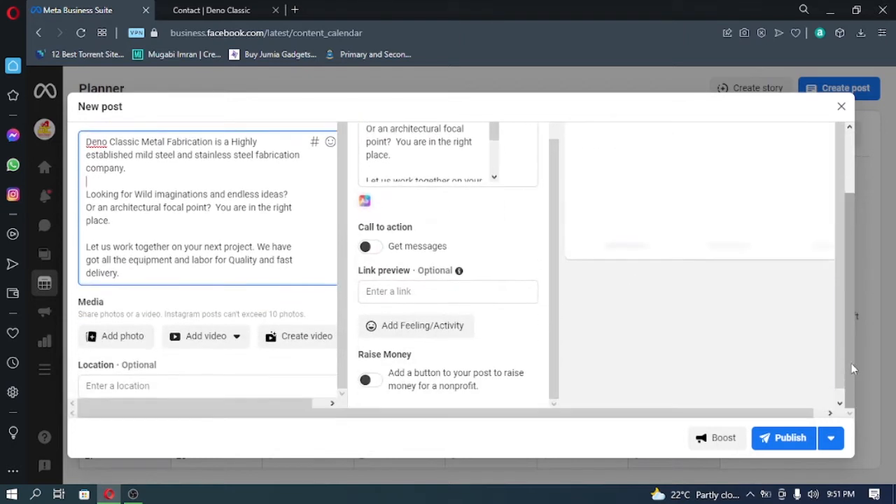
left_click(235, 338)
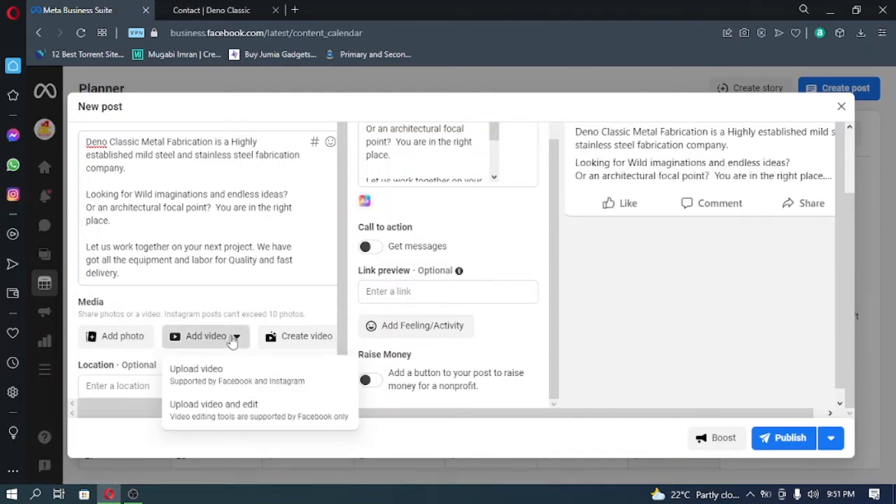
left_click(234, 336)
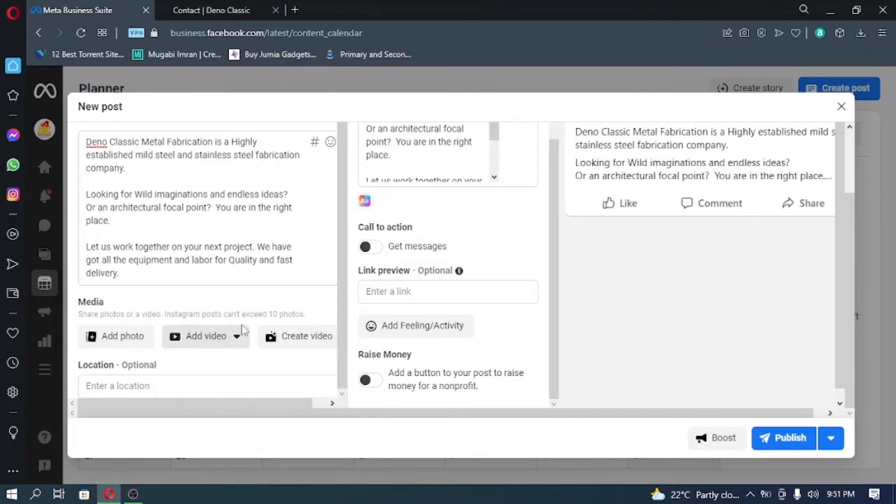
left_click(317, 336)
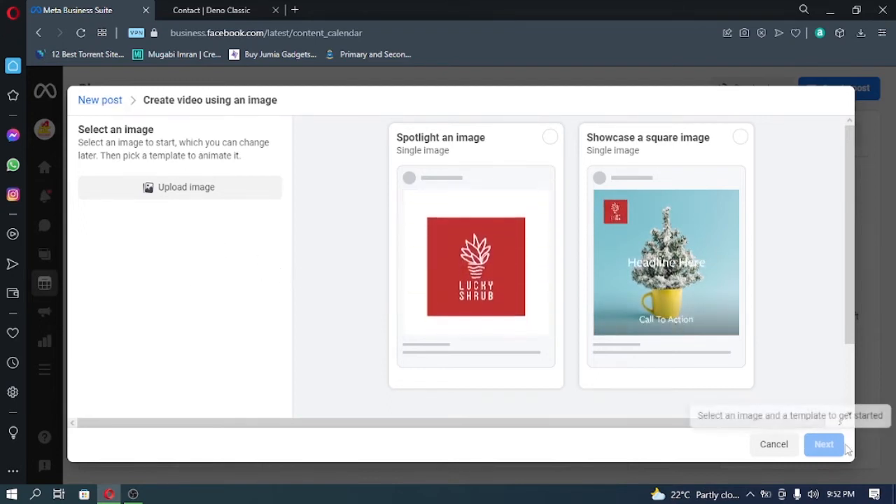
left_click(765, 446)
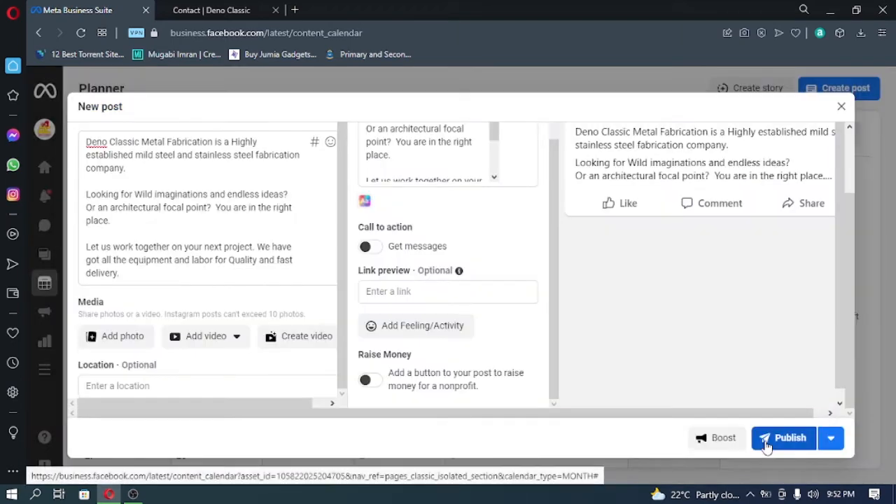
Step: Try to add three of the Deno Classic window and door photos from the Downloads folder to the post's media
left_click(139, 336)
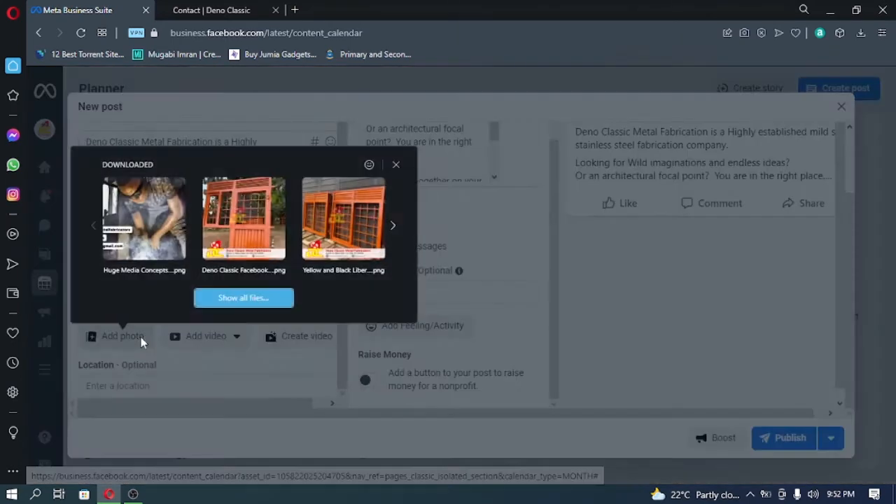
left_click(255, 308)
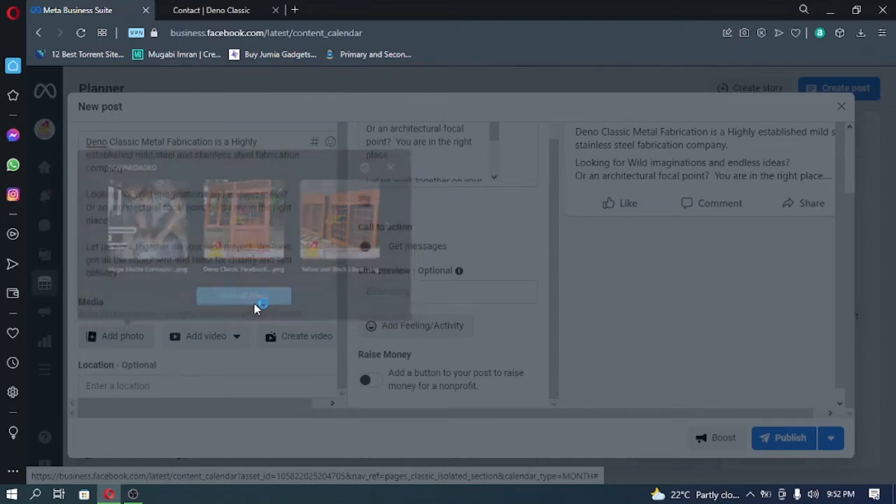
left_click(231, 140)
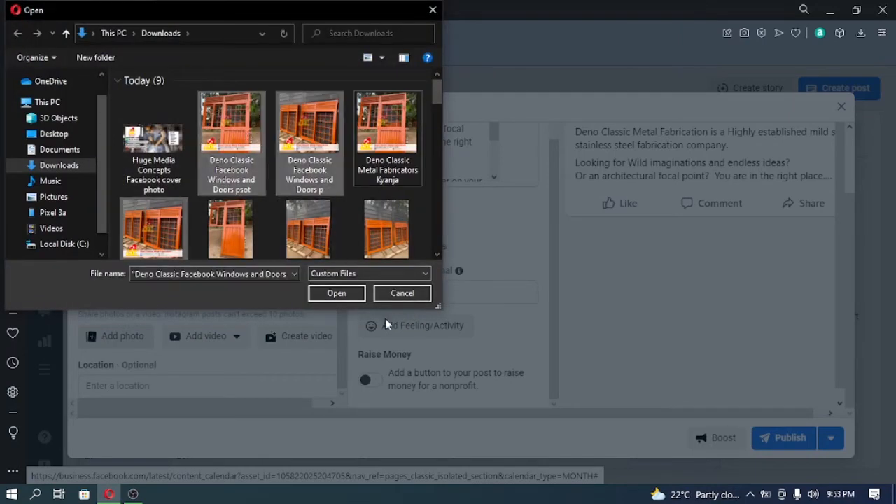
left_click(334, 293)
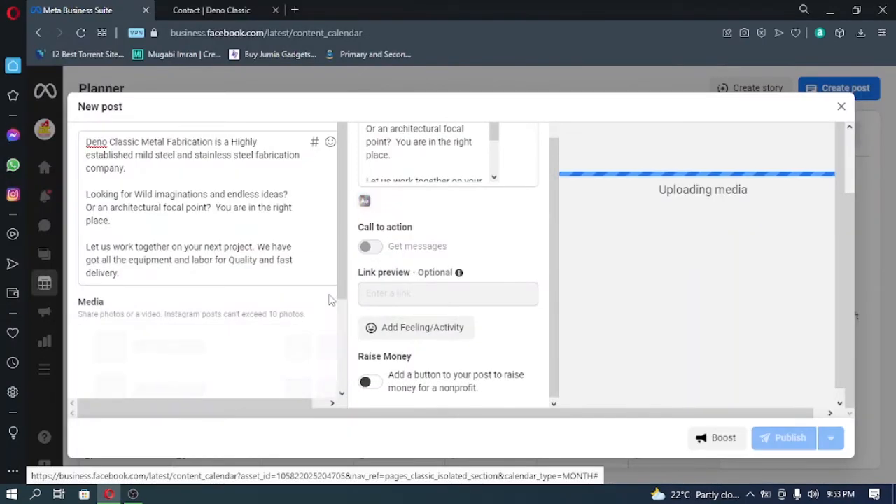
scroll(265, 308, "down", 2)
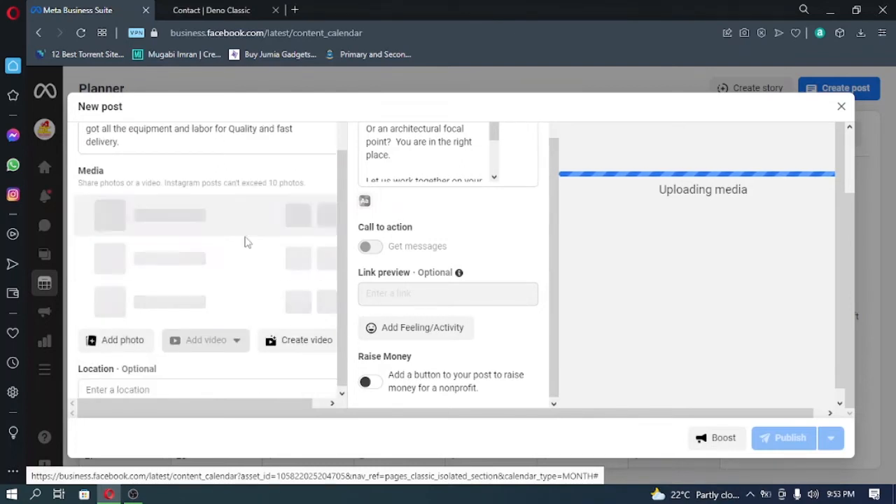
scroll(299, 291, "up", 2)
scroll(298, 292, "down", 2)
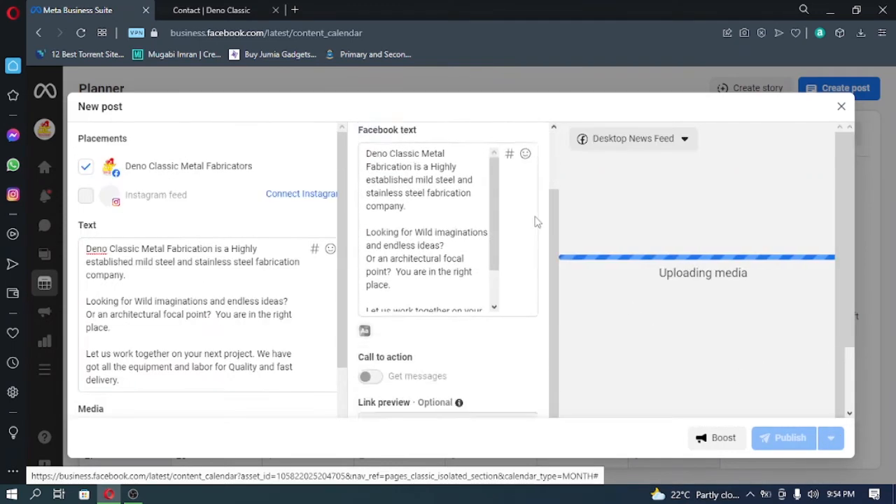
Step: Add "Visit denoclassic.com" after the first sentence of the post's text
scroll(536, 252, "up", 2)
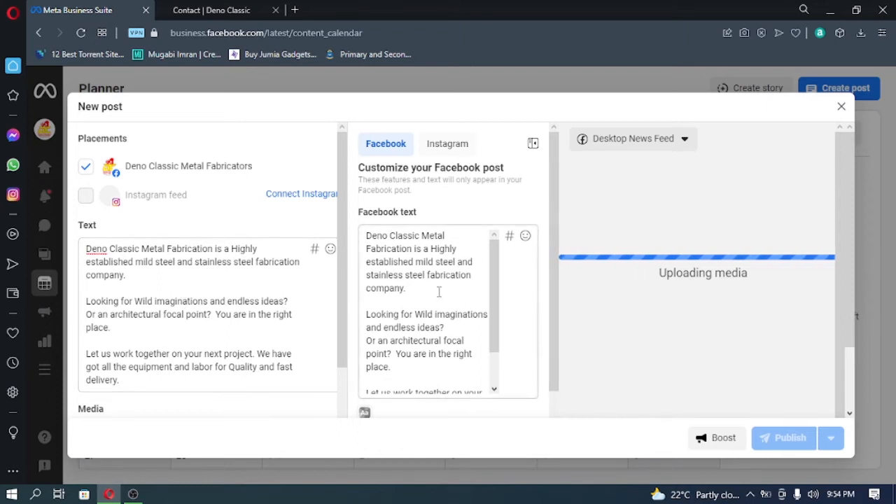
left_click(150, 277)
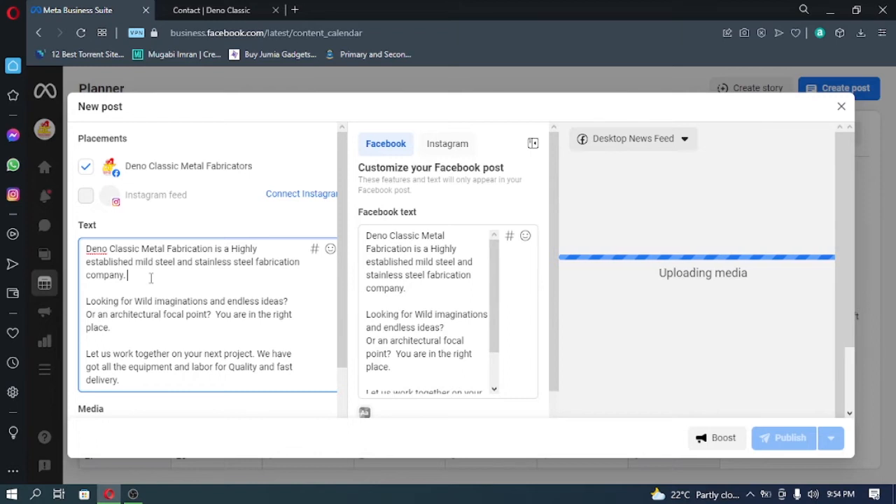
type("Visit denoclassic.com")
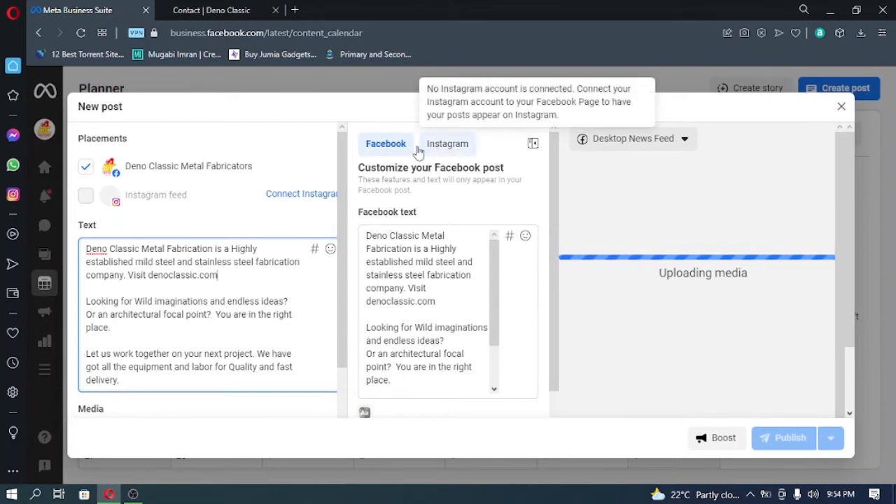
Step: Try out the Get messages call to action on the Facebook post, and turn it off again
scroll(533, 335, "down", 1)
scroll(533, 335, "down", 1)
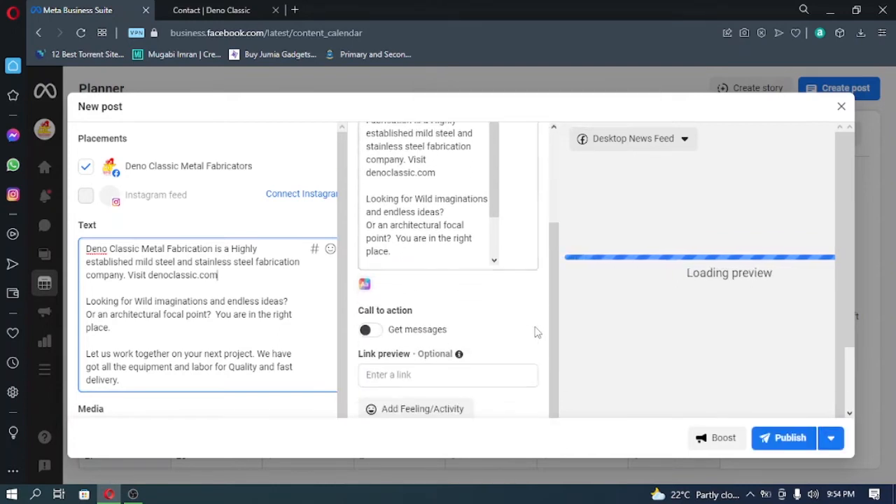
scroll(513, 326, "down", 1)
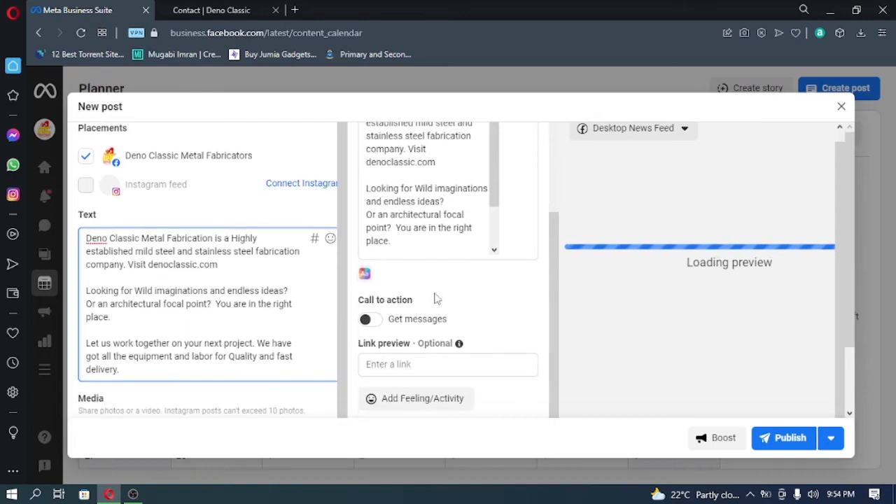
left_click(371, 319)
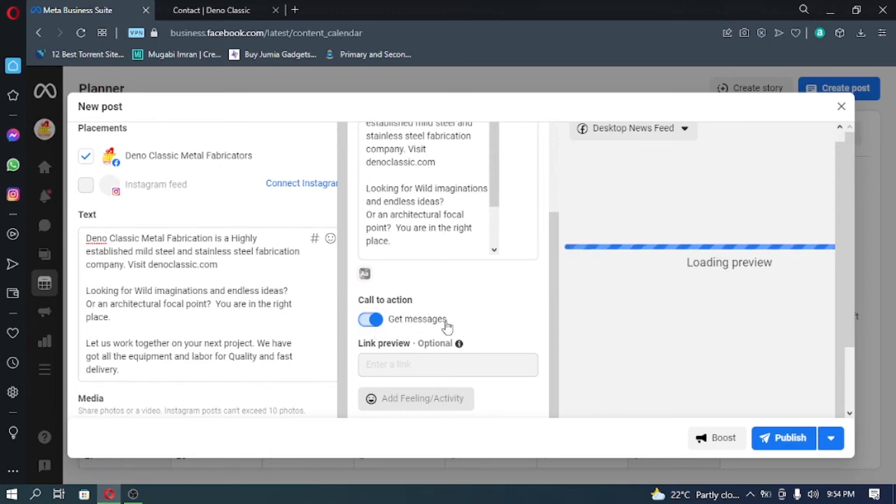
scroll(504, 320, "down", 2)
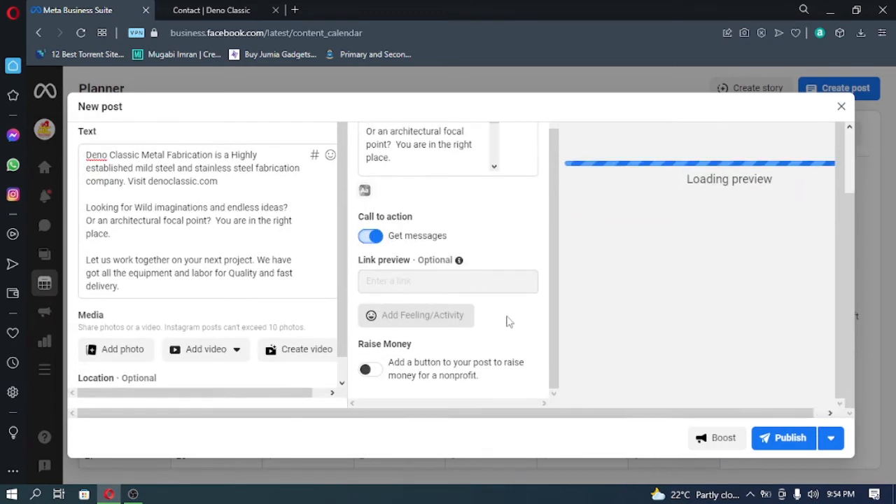
left_click(370, 236)
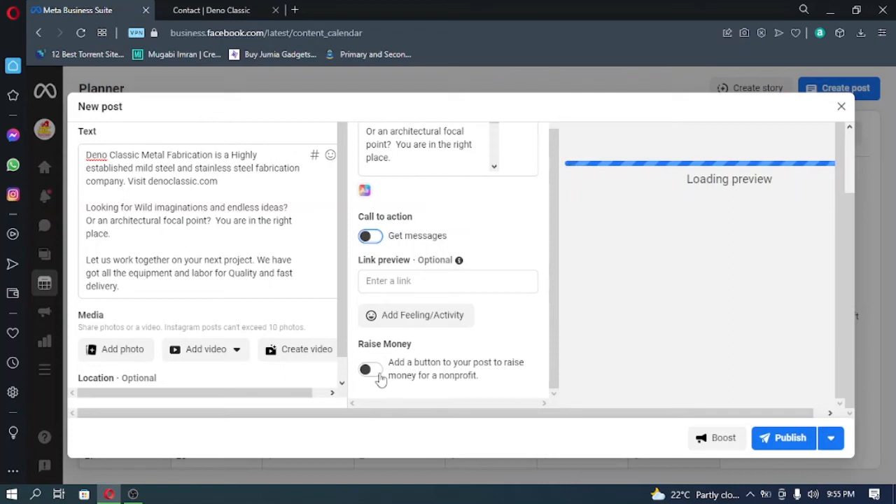
scroll(551, 321, "up", 2)
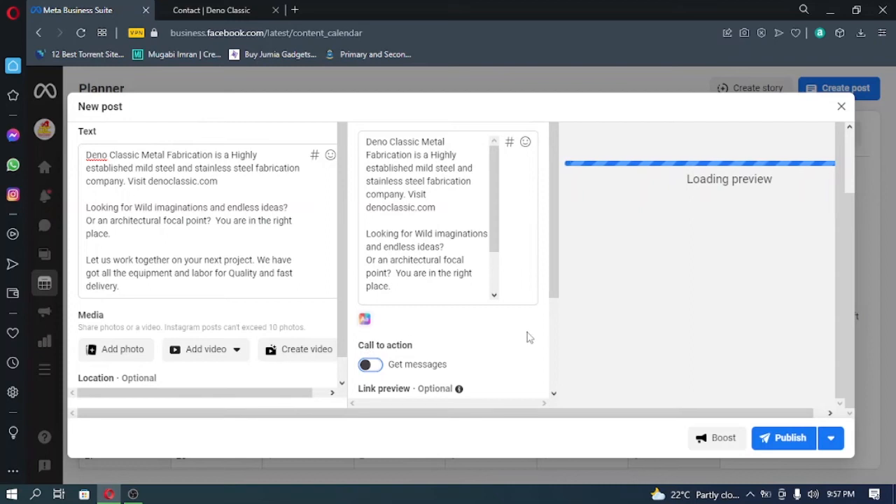
scroll(528, 339, "down", 2)
scroll(254, 343, "down", 1)
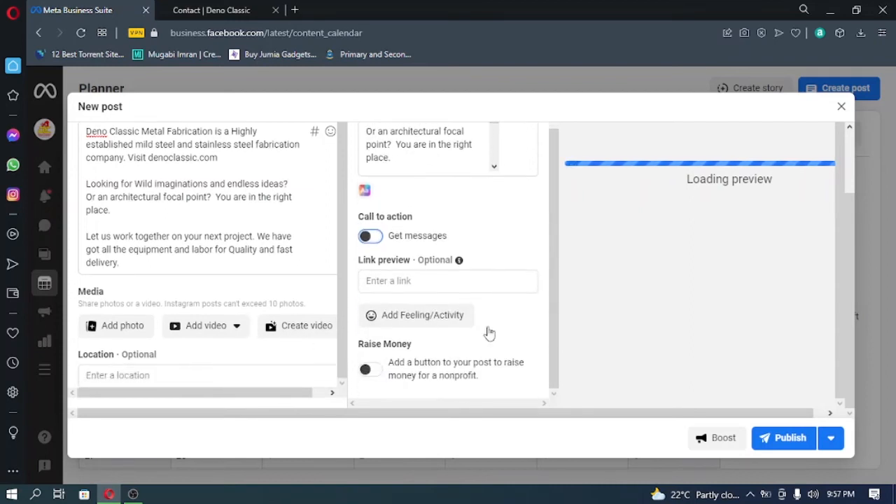
Step: Set the post's scheduled publishing time to Feb 18, 2022 at 10:20 PM and save it
left_click(832, 439)
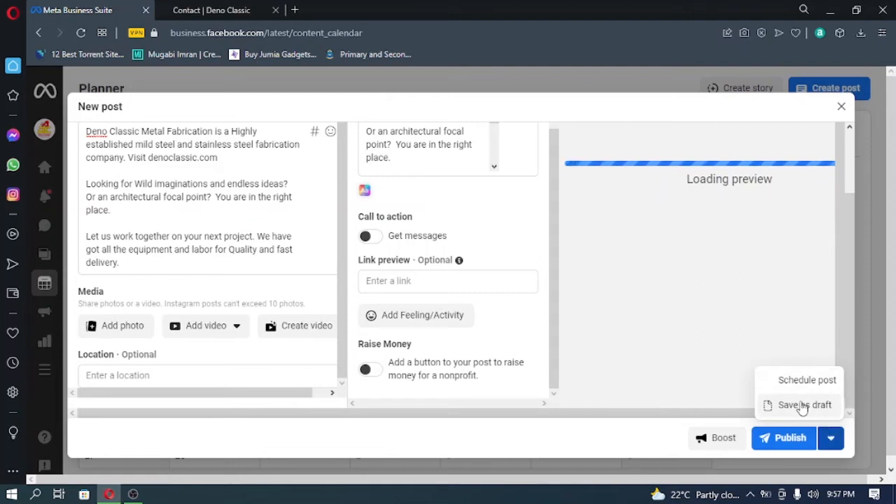
left_click(804, 380)
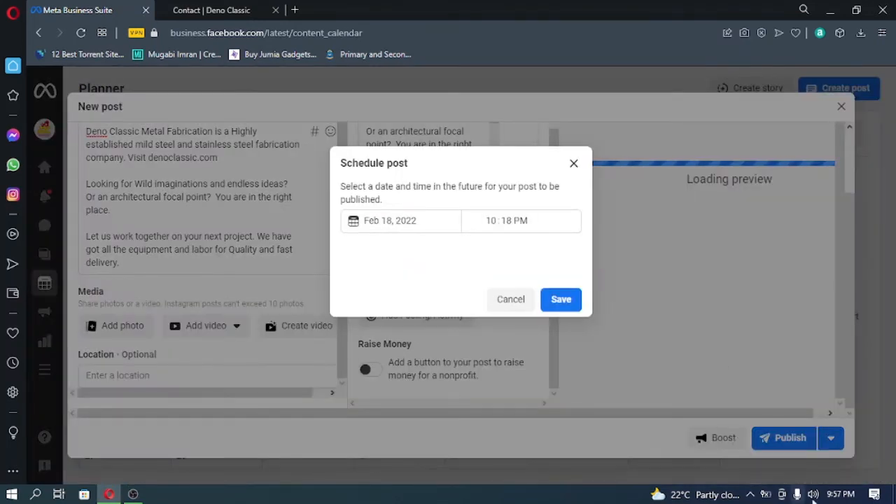
mouse_move(837, 496)
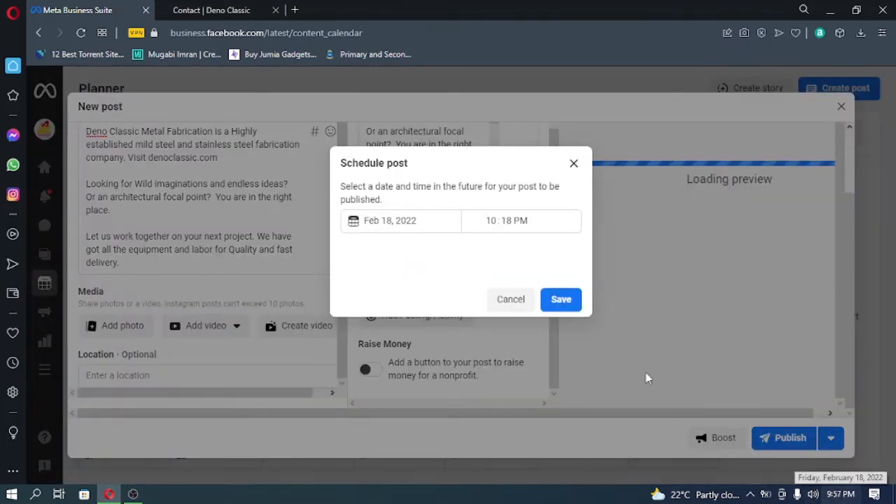
left_click(511, 222)
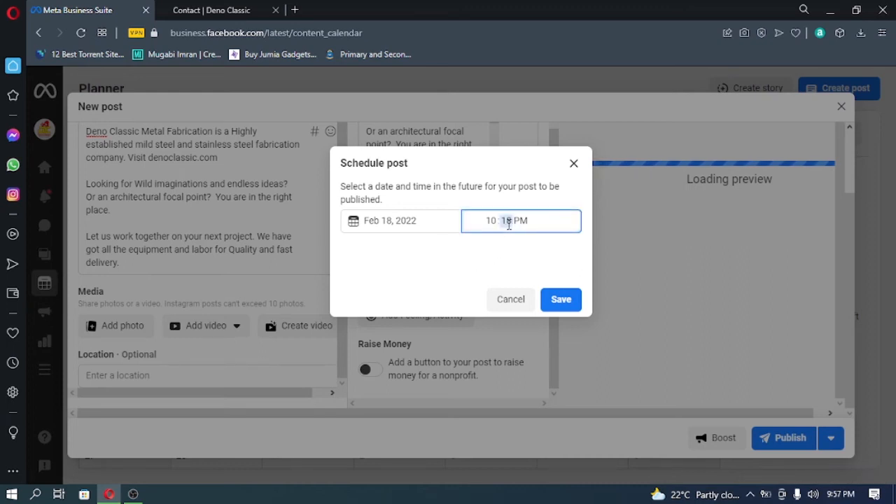
type("05")
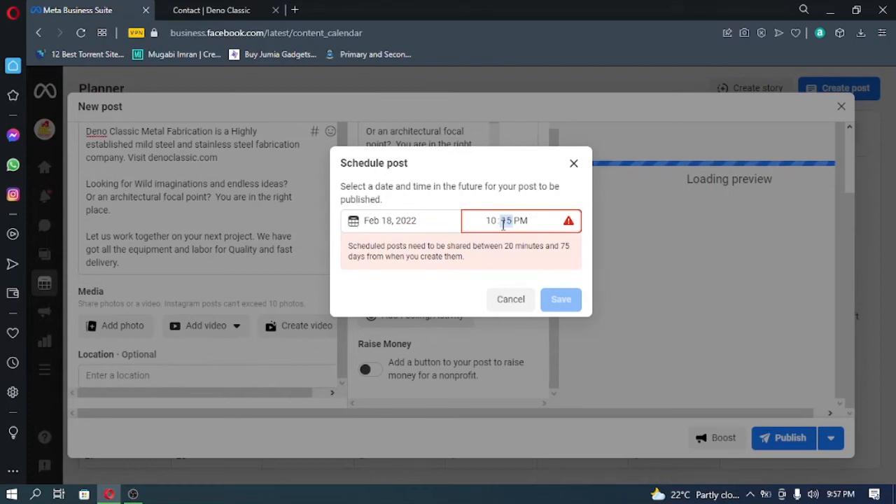
type("15")
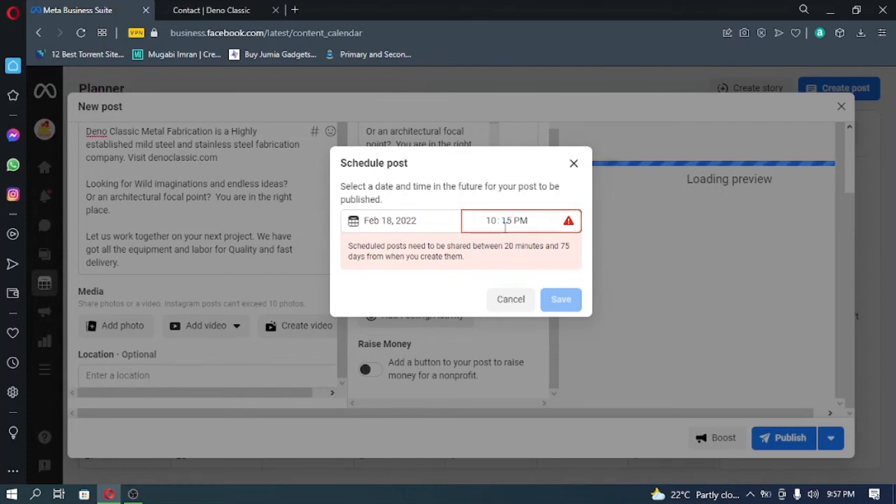
type("2")
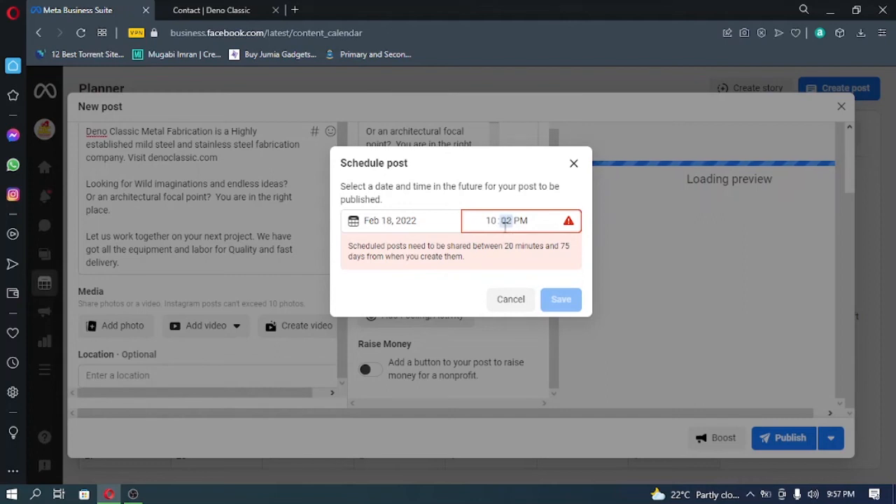
type("0")
left_click(520, 251)
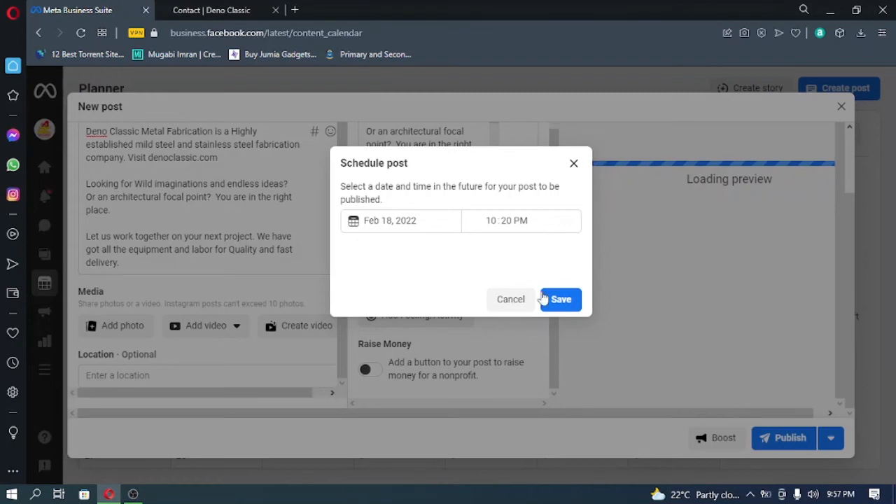
left_click(568, 300)
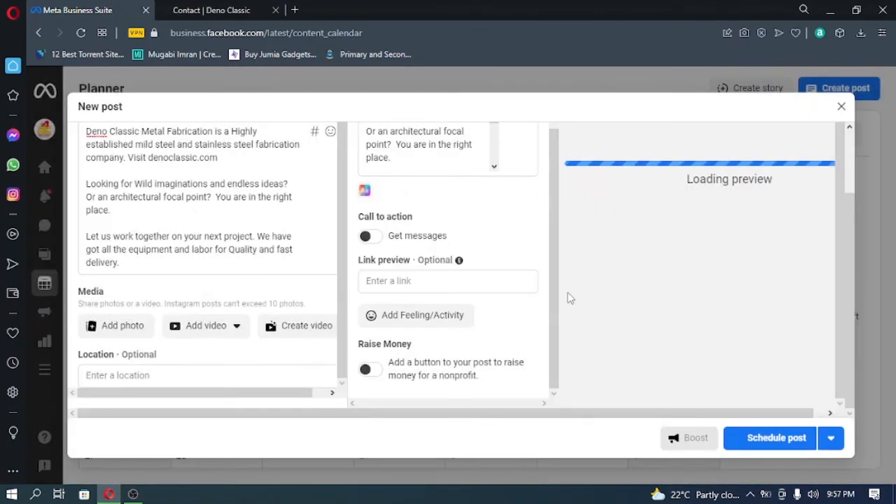